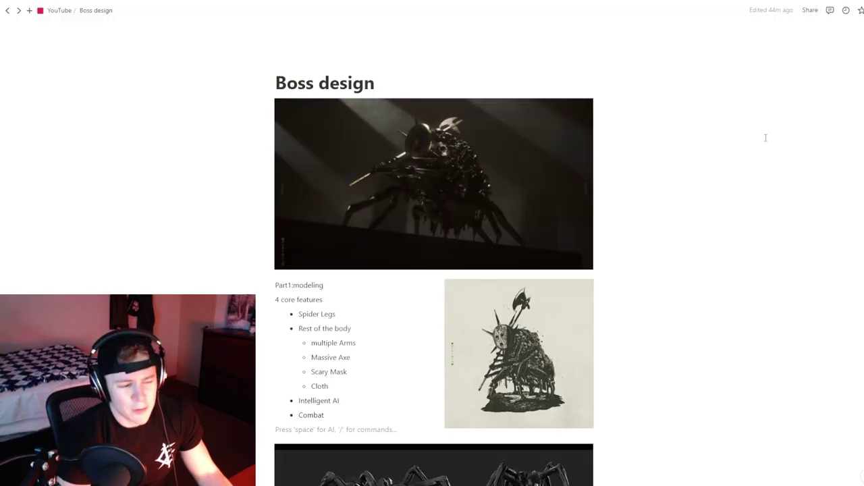
Step: Pause the spider boss reference video on a brighter shot of the boss
{"action": "left_click", "coordinate": [519, 223]}
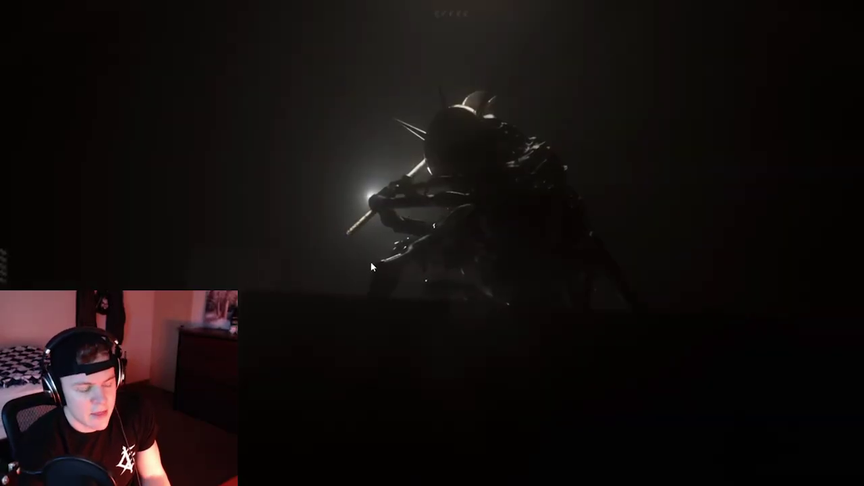
{"action": "left_click_drag", "start_coordinate": [386, 483], "coordinate": [509, 481]}
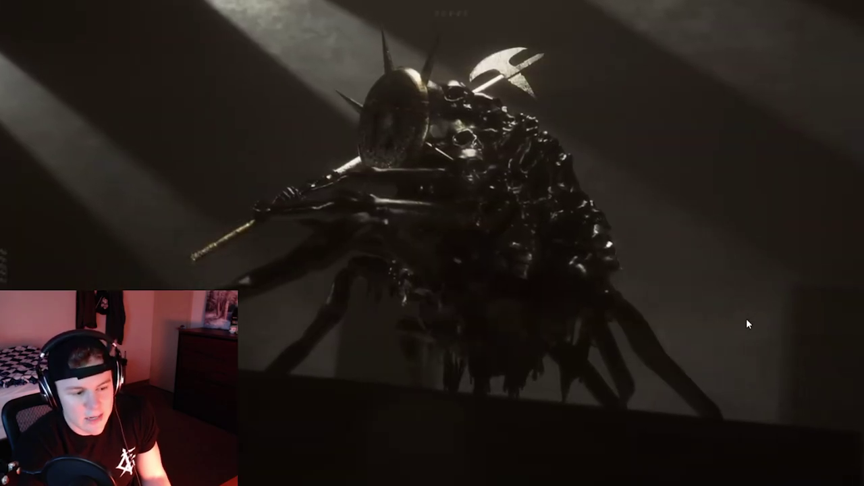
{"action": "left_click", "coordinate": [697, 314]}
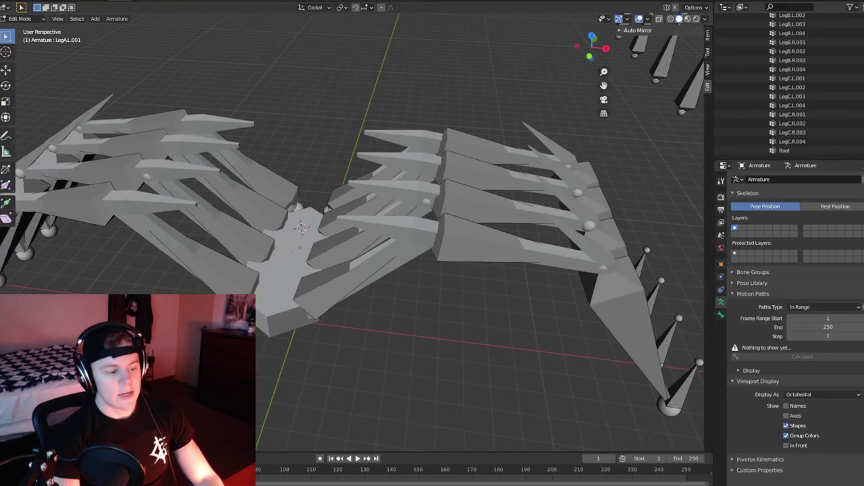
Step: Orbit around the spider leg armature to inspect it from several angles
{"action": "middle_click_drag", "start_coordinate": [591, 226], "coordinate": [425, 265]}
{"action": "scroll", "coordinate": [426, 266], "scroll_direction": "down", "scroll_amount": 3}
{"action": "scroll", "coordinate": [425, 265], "scroll_direction": "up", "scroll_amount": 2}
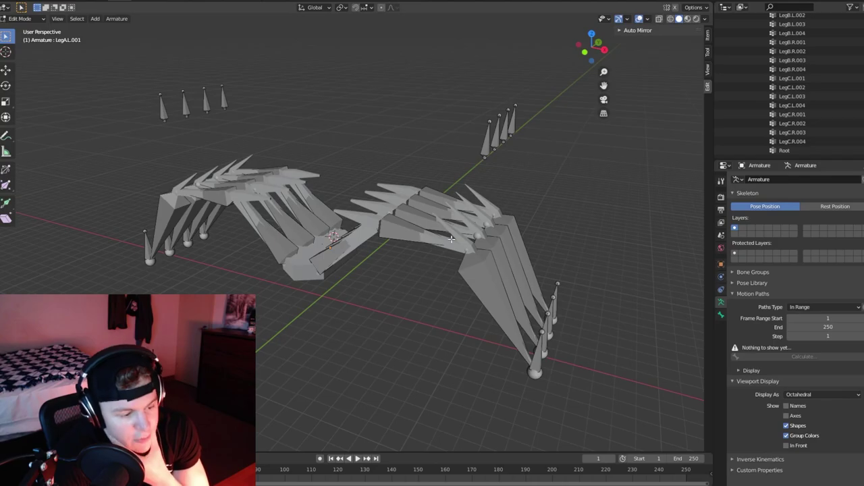
{"action": "middle_click_drag", "start_coordinate": [457, 241], "coordinate": [411, 243]}
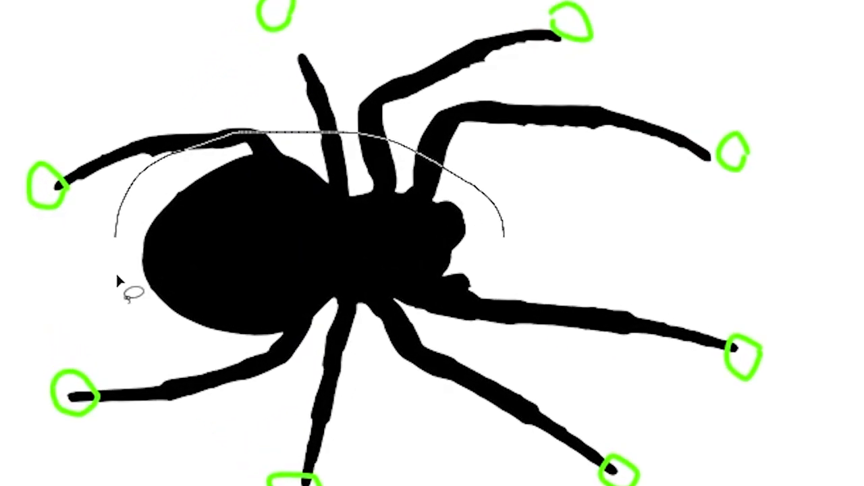
Step: Move the spider body and the green leg target circles to the right in the diagram
{"action": "left_click_drag", "start_coordinate": [116, 272], "coordinate": [500, 233]}
{"action": "key", "text": "v"}
{"action": "mouse_move", "coordinate": [306, 245]}
{"action": "left_mouse_down"}
{"action": "mouse_move", "coordinate": [854, 280]}
{"action": "mouse_move", "coordinate": [858, 303]}
{"action": "left_mouse_up"}
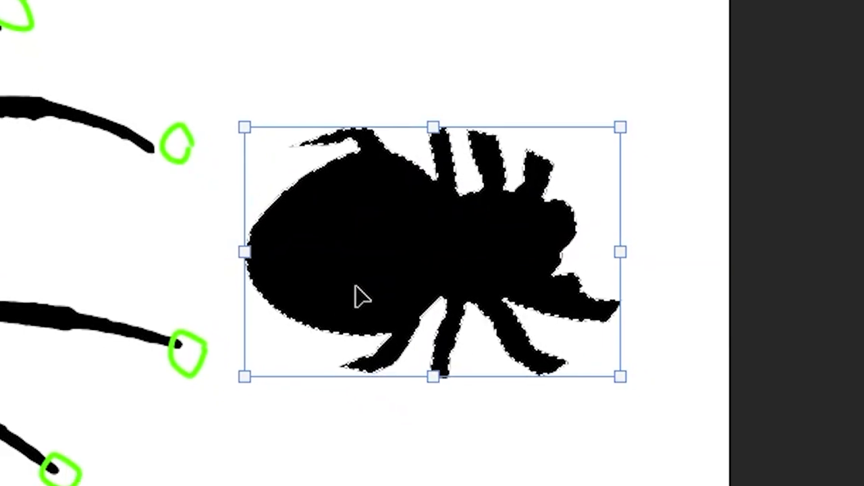
{"action": "key", "text": "l"}
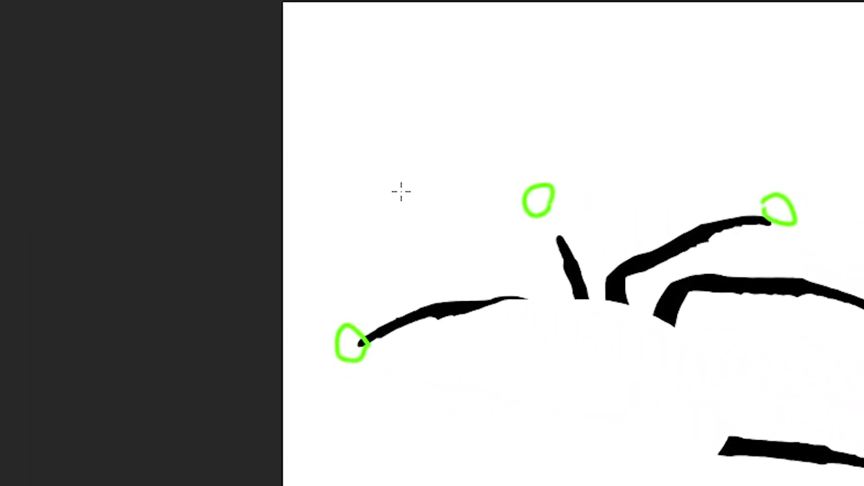
{"action": "left_click_drag", "start_coordinate": [401, 192], "coordinate": [546, 268]}
{"action": "left_click_drag", "start_coordinate": [508, 35], "coordinate": [733, 26]}
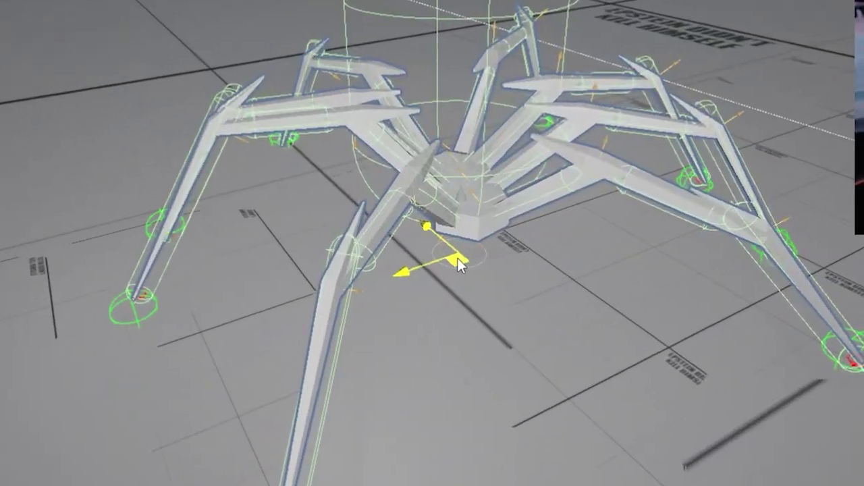
Step: Send the floating reference video back to its tab after checking the spider rig
{"action": "scroll", "coordinate": [335, 260], "scroll_direction": "up", "scroll_amount": 4}
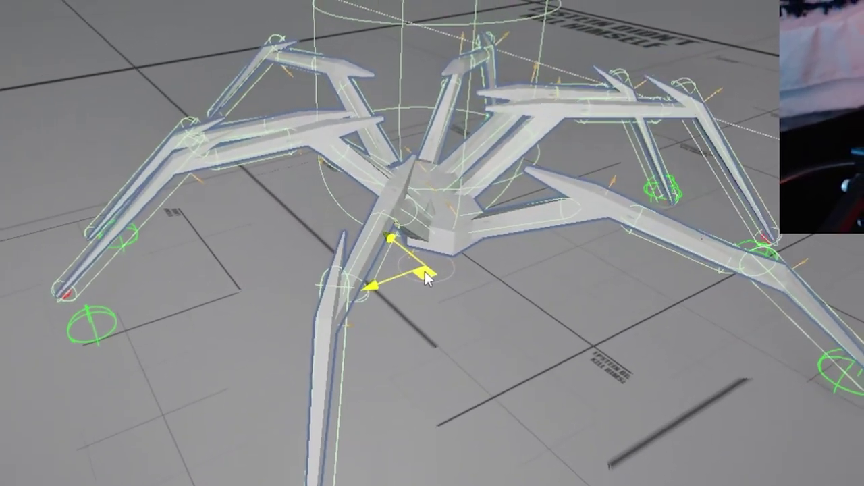
{"action": "scroll", "coordinate": [425, 272], "scroll_direction": "down", "scroll_amount": 3}
{"action": "mouse_move", "coordinate": [427, 307]}
{"action": "left_mouse_down", "text": "alt"}
{"action": "mouse_move", "coordinate": [431, 333]}
{"action": "mouse_move", "coordinate": [468, 321]}
{"action": "mouse_move", "coordinate": [480, 343]}
{"action": "mouse_move", "coordinate": [457, 355]}
{"action": "mouse_move", "coordinate": [474, 336]}
{"action": "left_mouse_up", "text": "alt"}
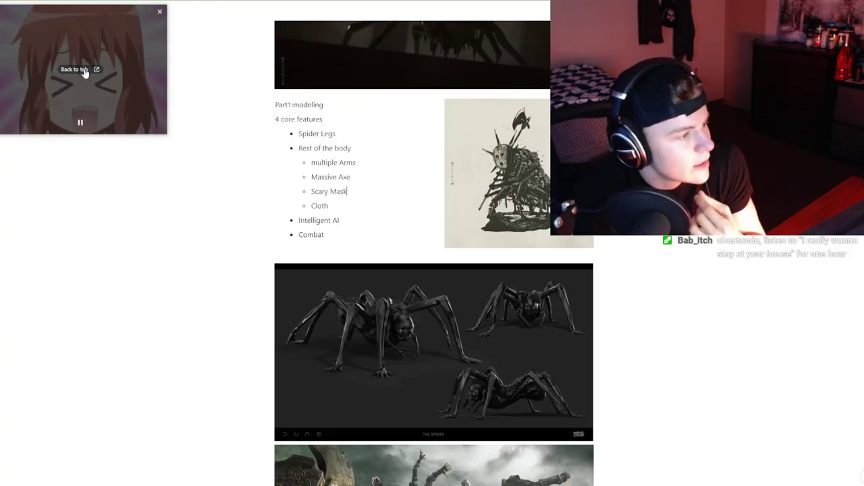
{"action": "left_click", "coordinate": [84, 71]}
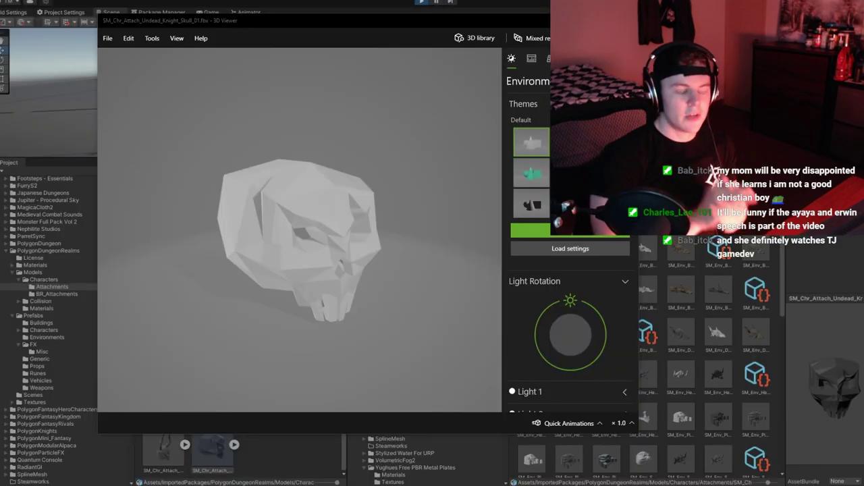
Step: Rotate the undead knight skull model so it faces front
{"action": "left_click_drag", "start_coordinate": [317, 223], "coordinate": [306, 208]}
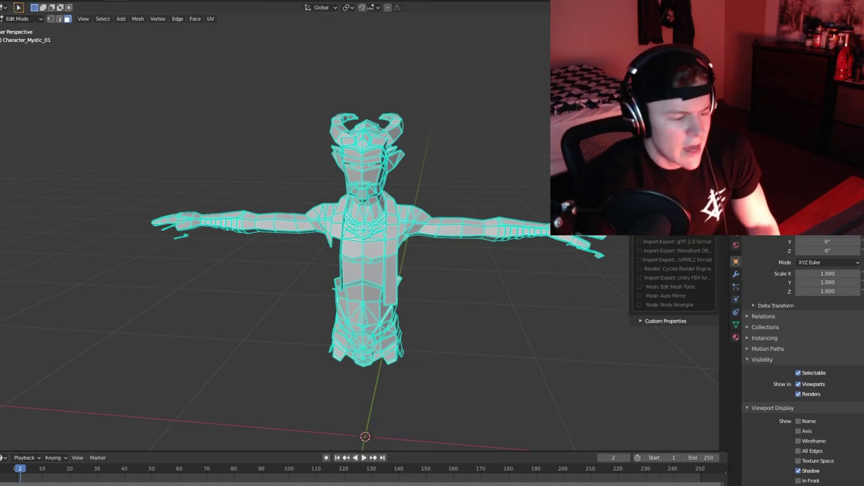
Step: Check the reference video, then grab the selected arm faces with G to move them down
{"action": "mouse_move", "coordinate": [442, 215]}
{"action": "middle_mouse_down"}
{"action": "mouse_move", "coordinate": [459, 205]}
{"action": "mouse_move", "coordinate": [444, 209]}
{"action": "middle_mouse_up"}
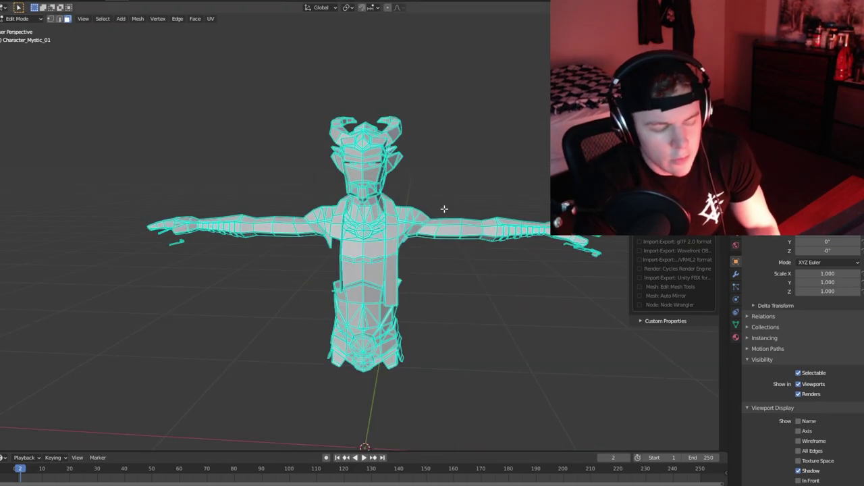
{"action": "key", "text": "super+Tab"}
{"action": "left_click", "coordinate": [483, 256]}
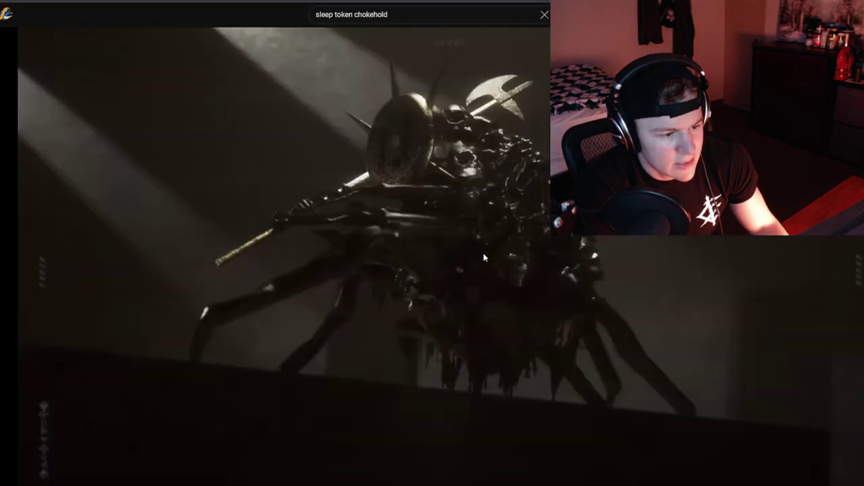
{"action": "key", "text": "super+Tab"}
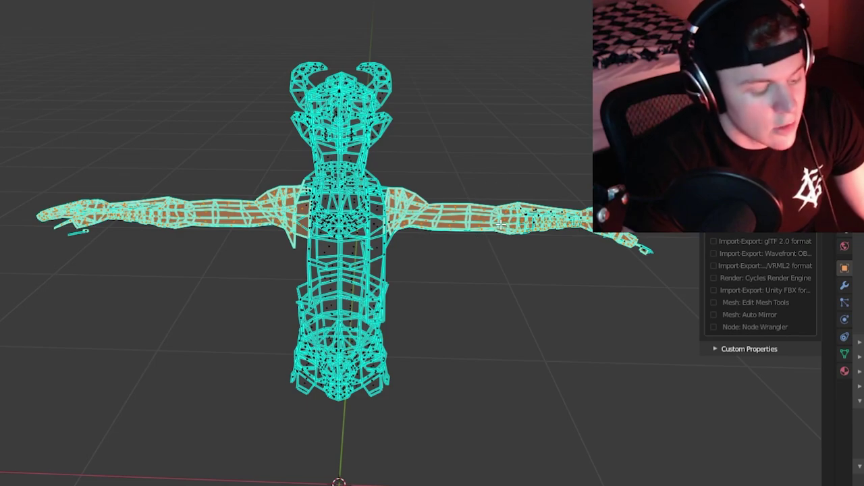
{"action": "key", "text": "g"}
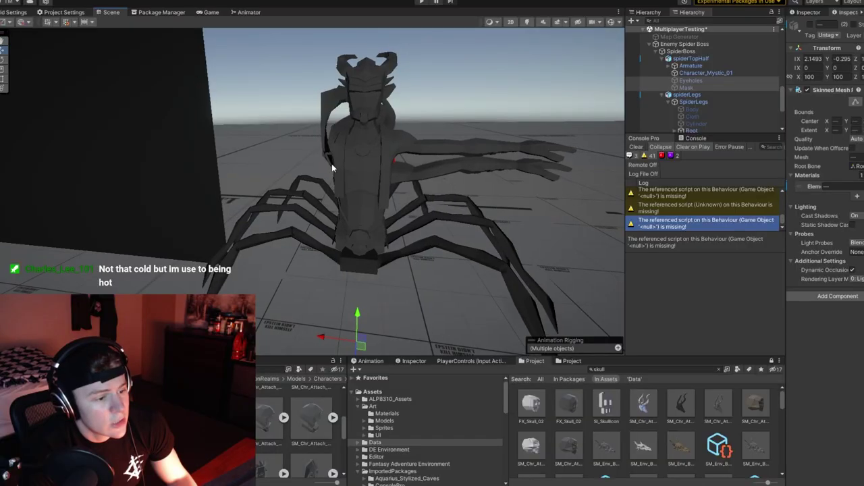
{"action": "scroll", "coordinate": [332, 163], "scroll_direction": "up", "scroll_amount": 5}
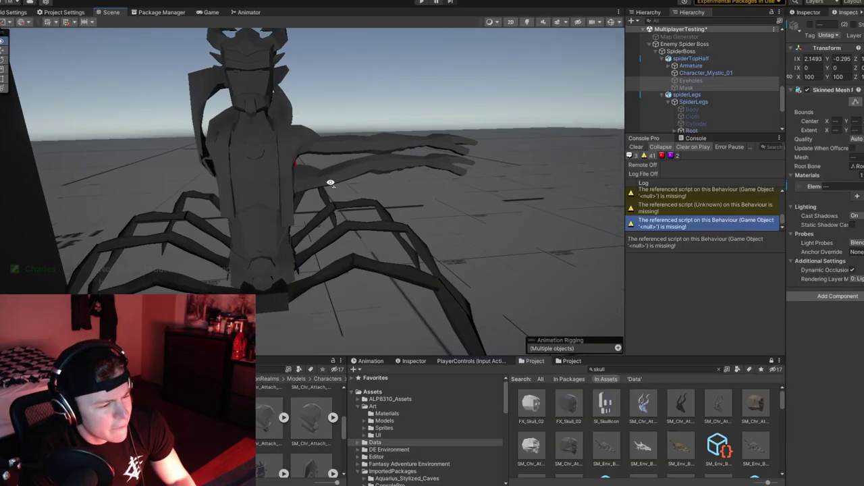
{"action": "left_click_drag", "start_coordinate": [233, 162], "coordinate": [146, 166], "text": "alt"}
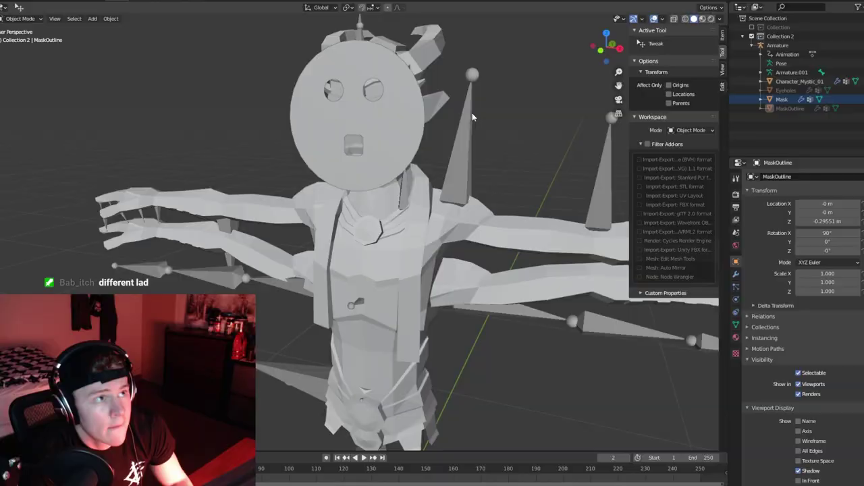
Step: Unhide the Eyeholes and MaskOutline objects with Alt+H, viewing the character from the side
{"action": "middle_click_drag", "start_coordinate": [472, 113], "coordinate": [510, 124]}
{"action": "scroll", "coordinate": [394, 130], "scroll_direction": "up", "scroll_amount": 5}
{"action": "scroll", "coordinate": [388, 142], "scroll_direction": "down", "scroll_amount": 5}
{"action": "middle_click_drag", "start_coordinate": [380, 158], "coordinate": [285, 275]}
{"action": "key", "text": "alt+h"}
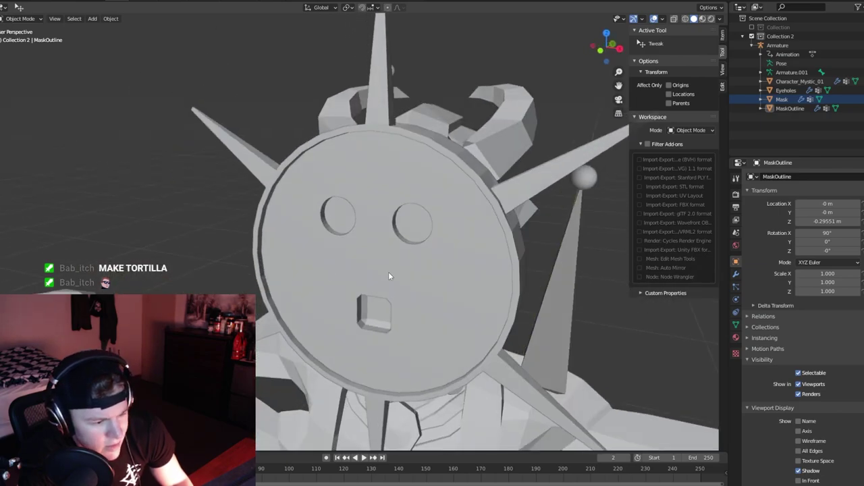
Step: Open the Yughues Free PBR Metal Plates listing in the Asset Store
{"action": "scroll", "coordinate": [389, 272], "scroll_direction": "down", "scroll_amount": 3}
{"action": "scroll", "coordinate": [378, 273], "scroll_direction": "up", "scroll_amount": 3}
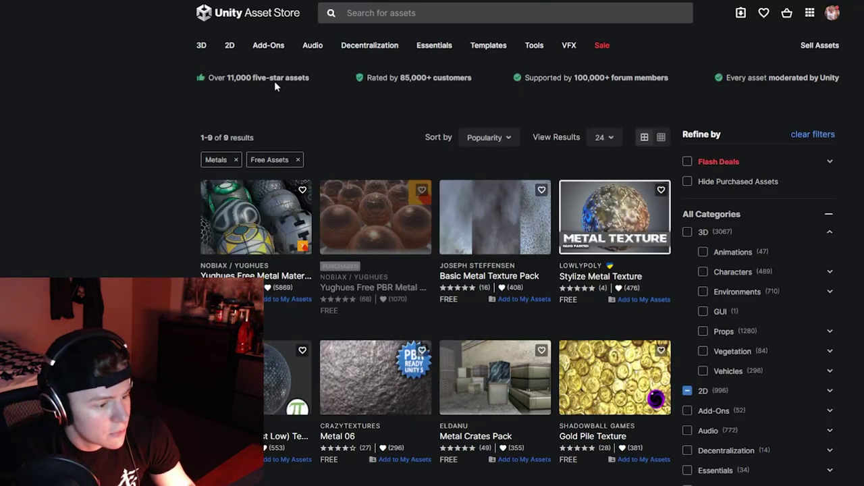
{"action": "scroll", "coordinate": [365, 169], "scroll_direction": "down", "scroll_amount": 1}
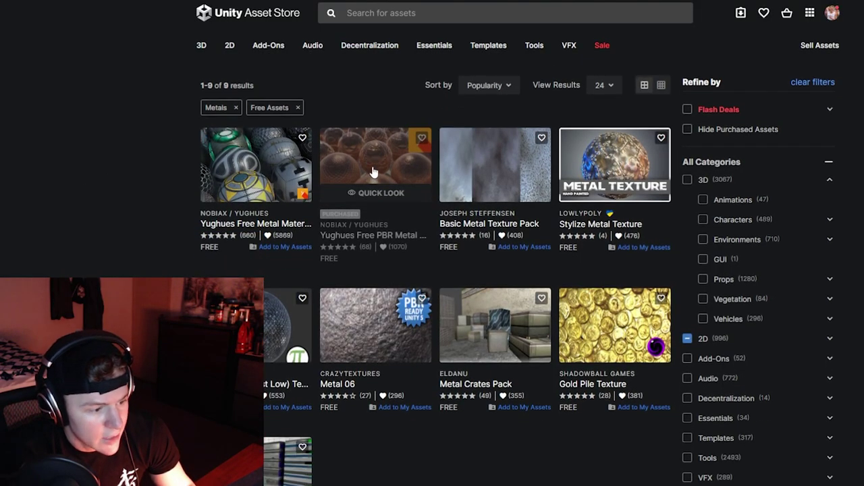
{"action": "left_click", "coordinate": [374, 172]}
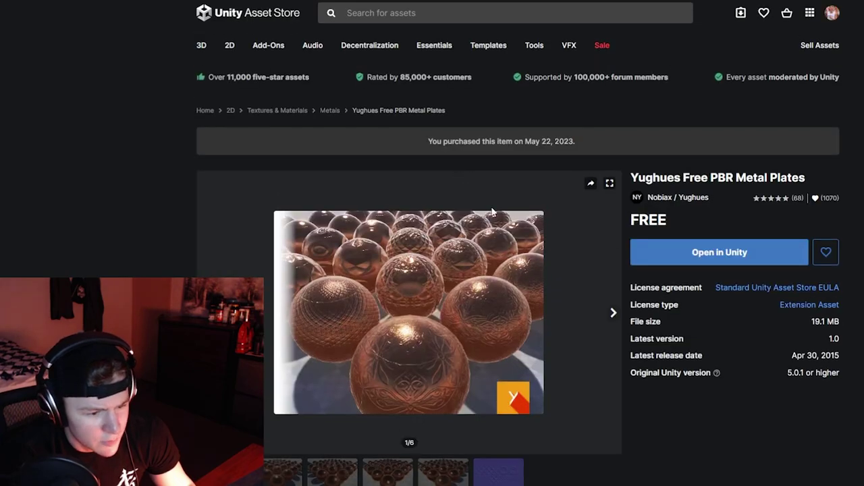
{"action": "key", "text": "alt+Tab"}
Step: Apply the ornate gold material to the Mask and orbit to view it with its FX_Fire_Small_01 fire
{"action": "left_click", "coordinate": [361, 238]}
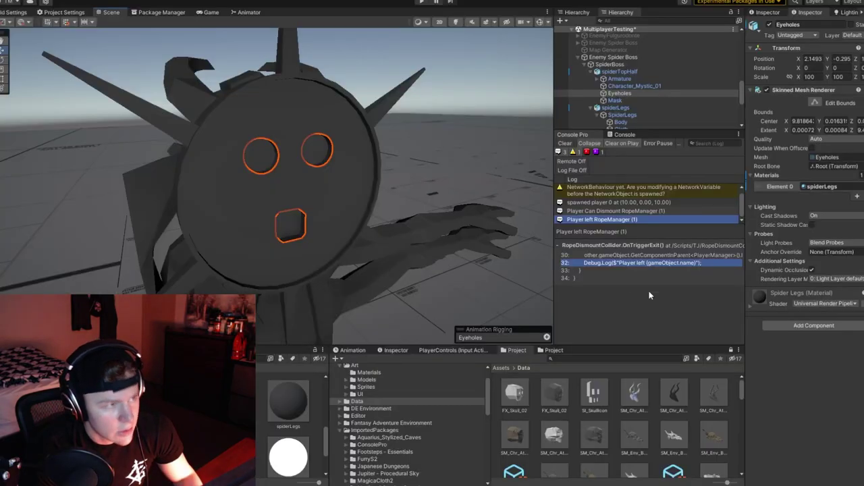
{"action": "left_click_drag", "start_coordinate": [340, 257], "coordinate": [318, 127], "text": "alt"}
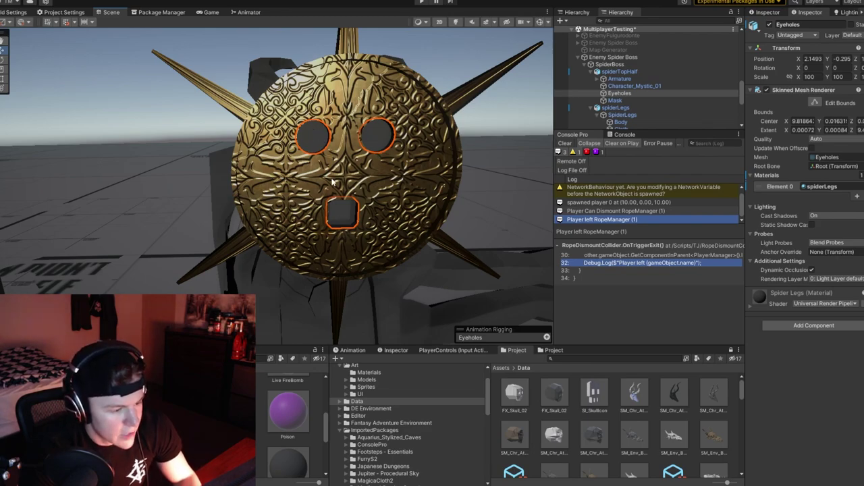
{"action": "left_click_drag", "start_coordinate": [332, 182], "coordinate": [303, 197], "text": "alt"}
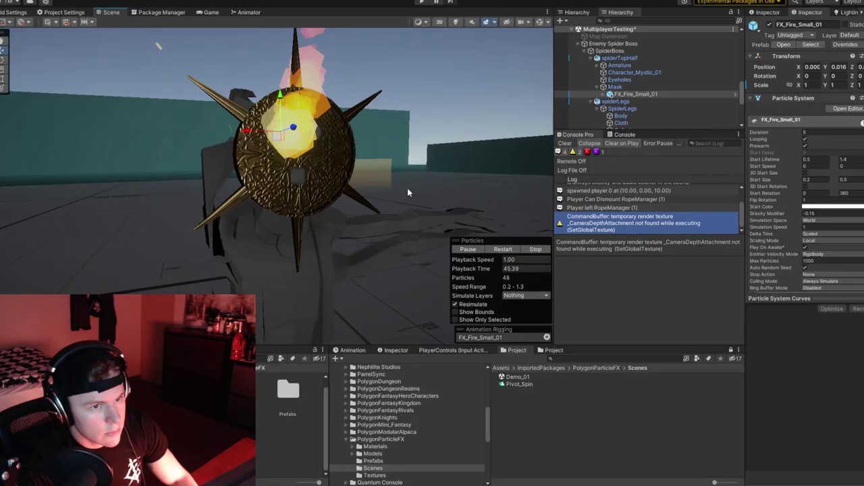
{"action": "left_click_drag", "start_coordinate": [407, 188], "coordinate": [607, 180], "text": "alt"}
{"action": "scroll", "coordinate": [786, 173], "scroll_direction": "down", "scroll_amount": 3}
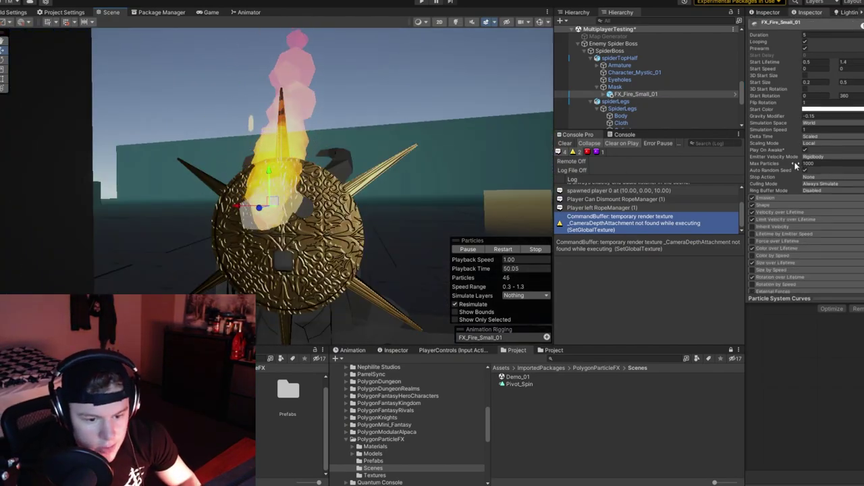
{"action": "scroll", "coordinate": [777, 172], "scroll_direction": "down", "scroll_amount": 1}
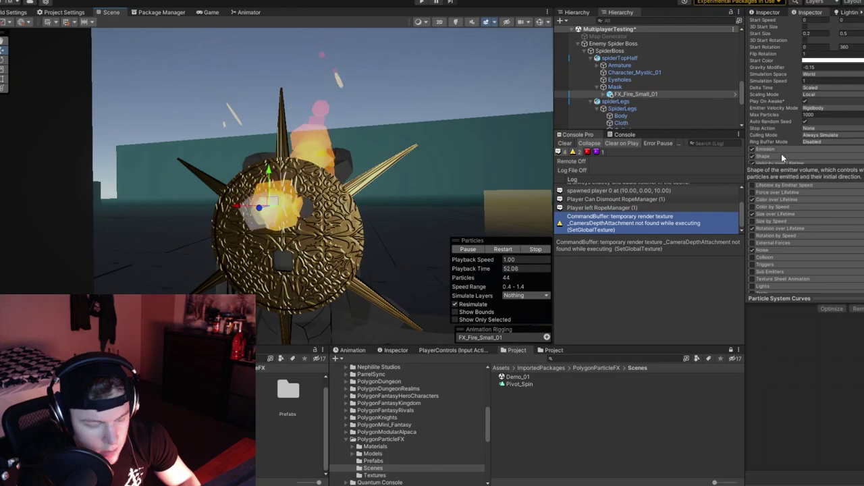